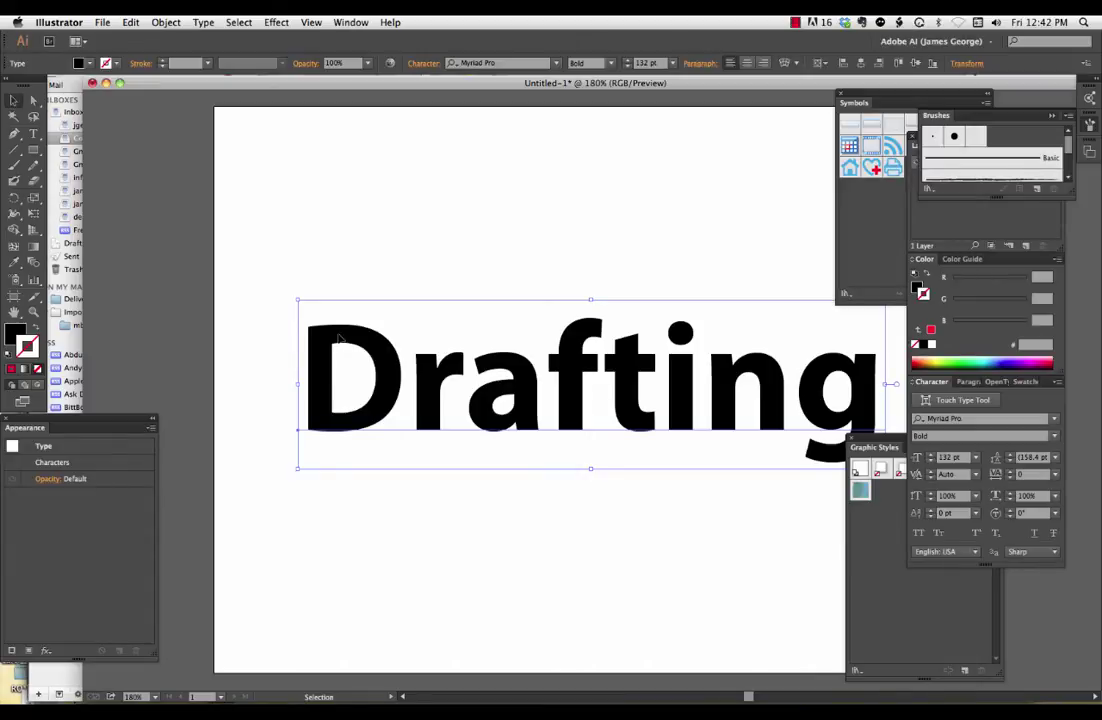
- Drag the Illustrator document window left so the 132 pt Drafting artwork covers the Mail window
left_click_drag(380, 87, 322, 83)
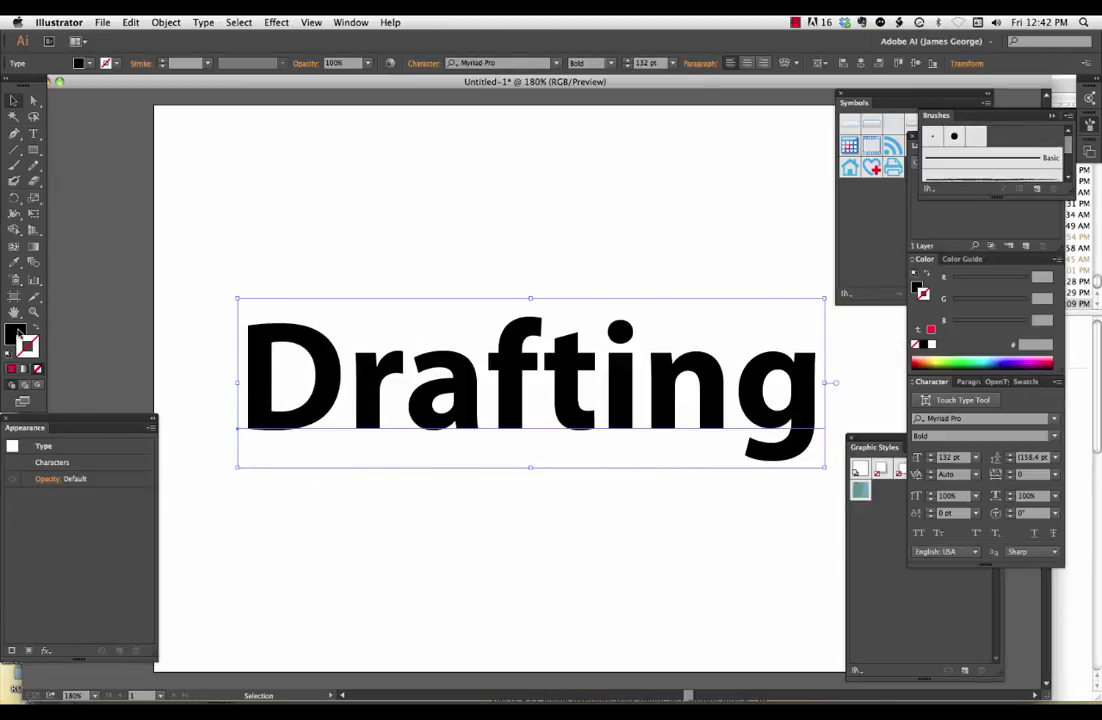
- Change the Drafting text fill from black to medium grey RGB 127/127/127 (7F7F7F)
key("F7")
double_click(17, 335)
left_click(378, 372)
left_click(376, 368)
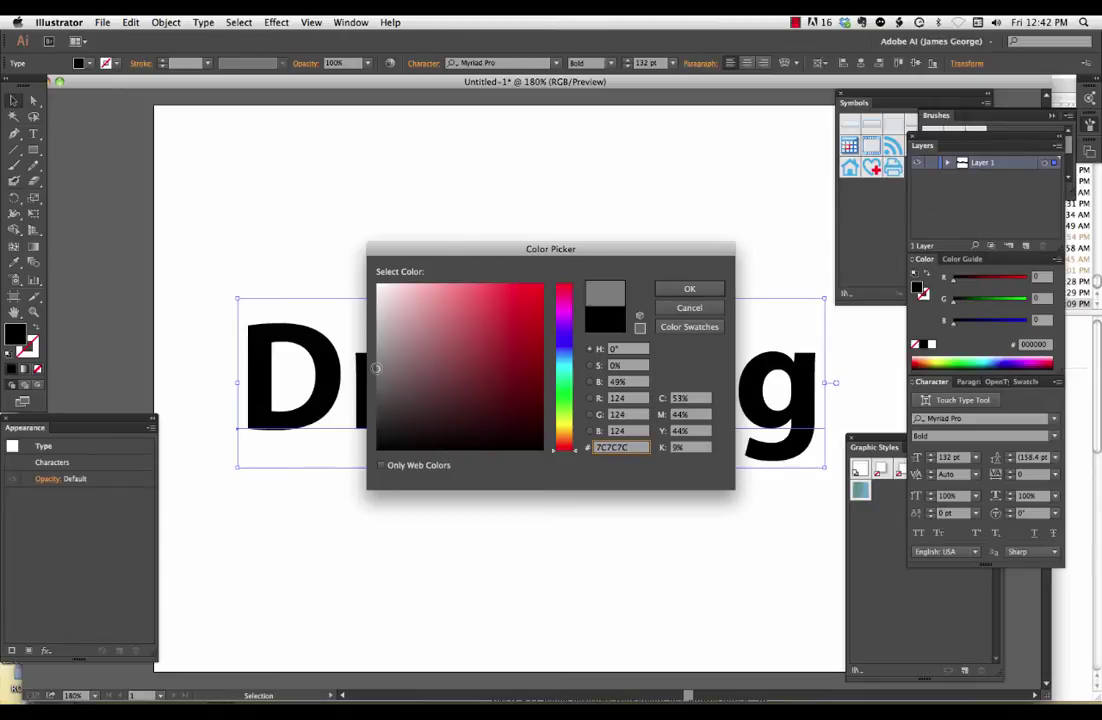
left_click(693, 292)
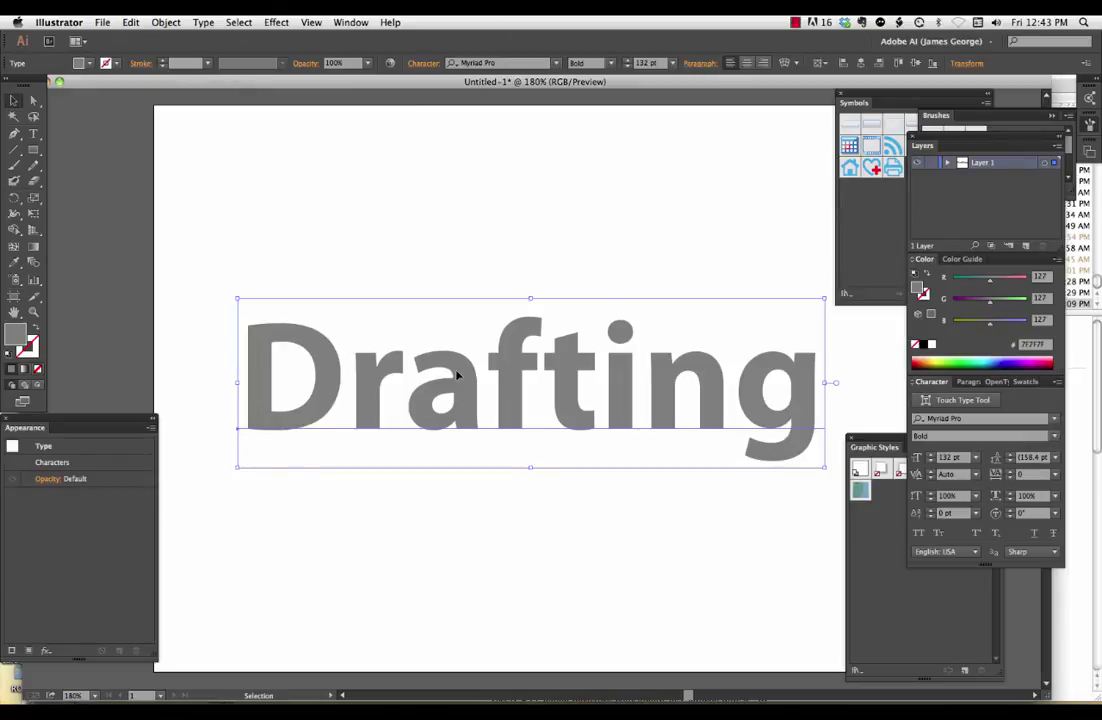
- Open Effect > 3D > Extrude & Bevel Options for the grey Drafting text and move the dialog aside
left_click(276, 21)
mouse_move(309, 104)
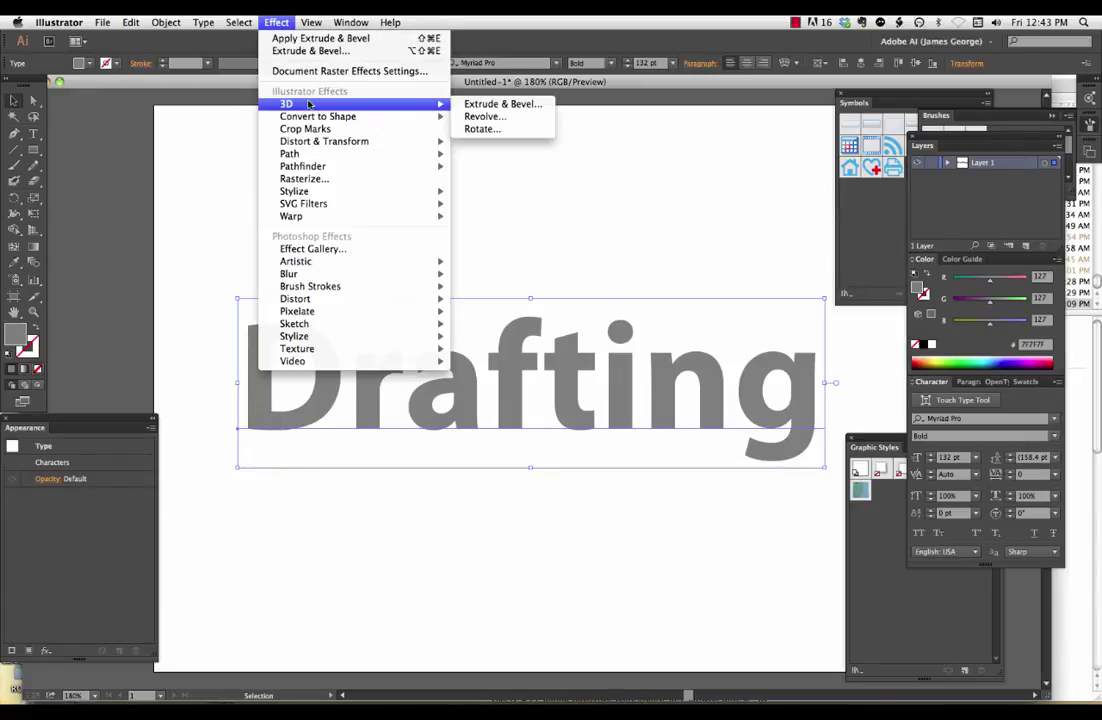
left_click(492, 106)
left_click_drag(864, 158, 704, 138)
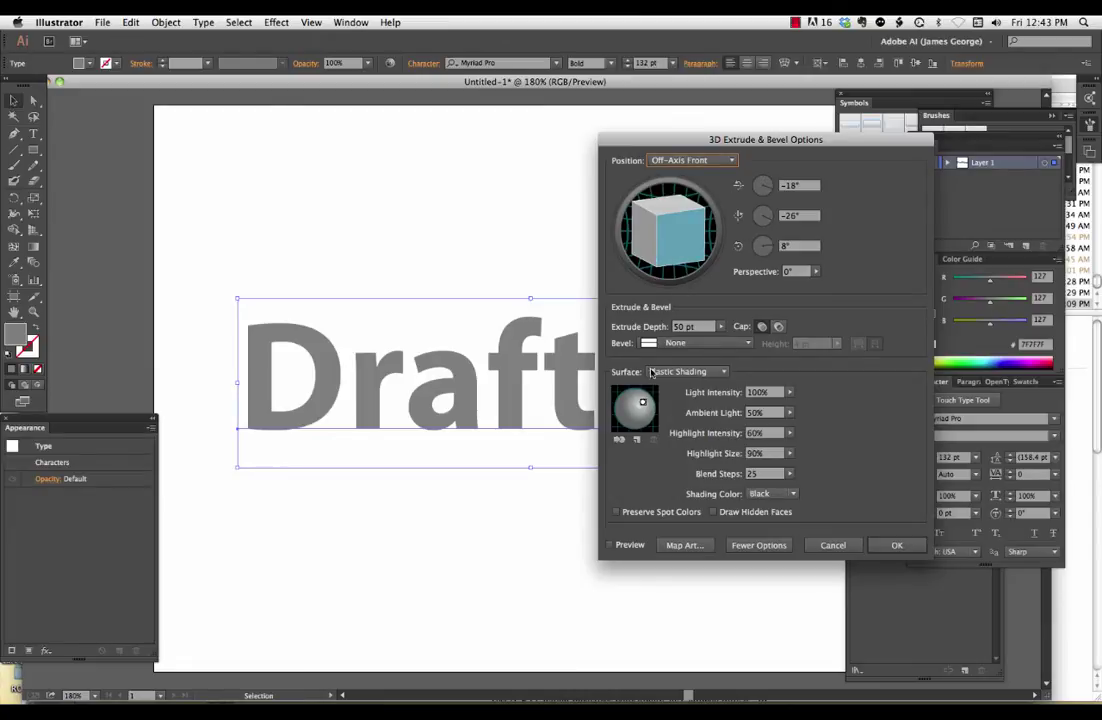
- Preview the 50 pt extrusion with 124° perspective and the light moved to the lower right
left_click(611, 545)
left_click_drag(756, 148, 871, 153)
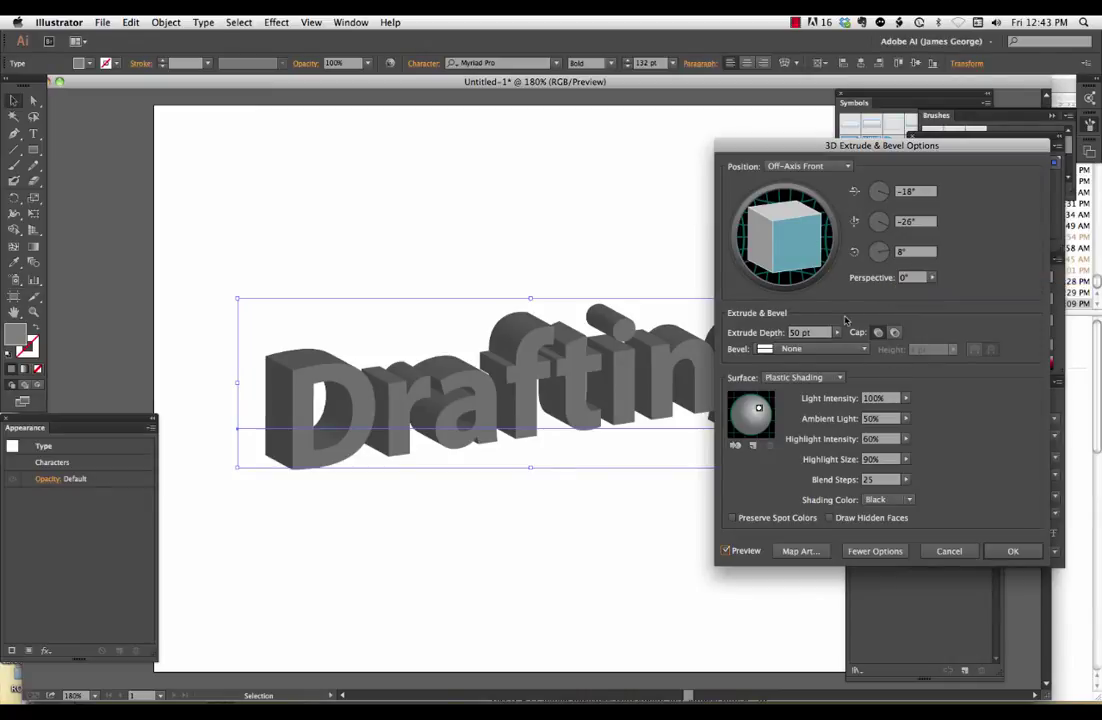
mouse_move(934, 279)
left_mouse_down()
mouse_move(905, 290)
mouse_move(919, 291)
left_mouse_up()
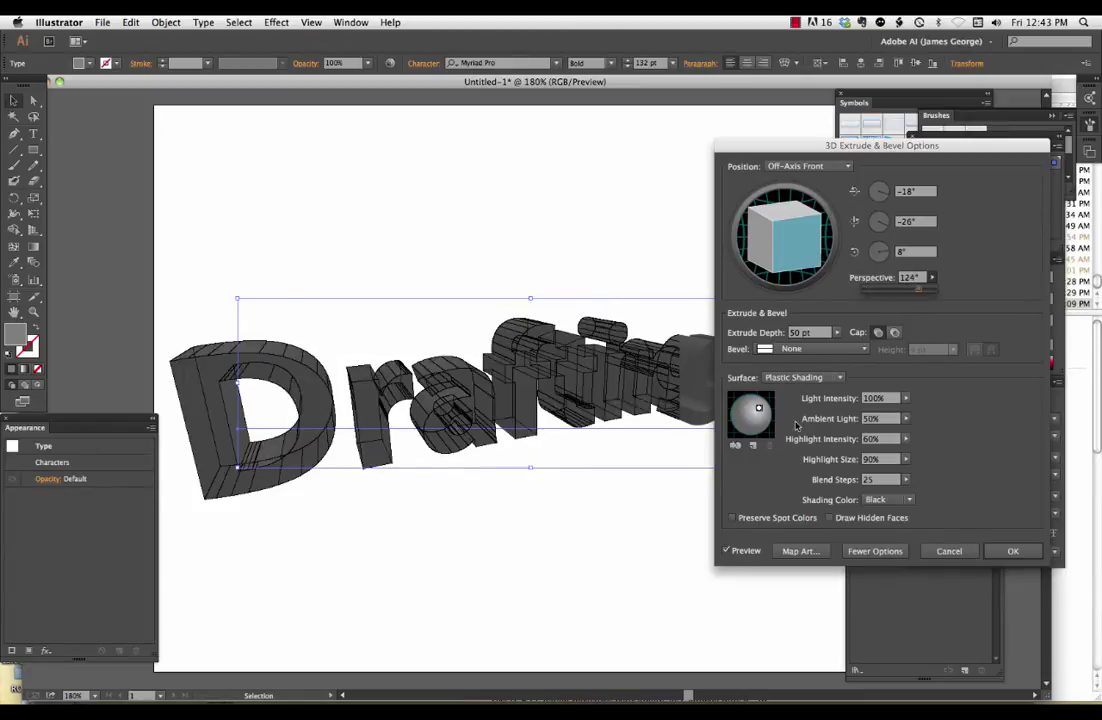
left_click_drag(759, 410, 764, 421)
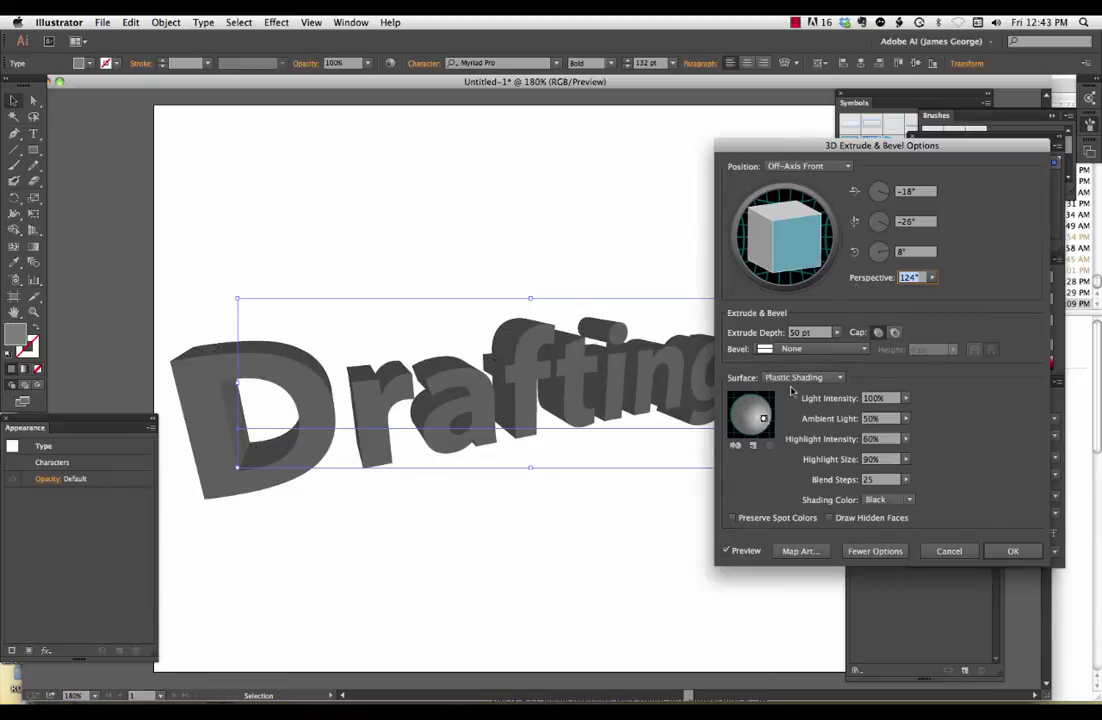
mouse_move(836, 149)
left_mouse_down()
mouse_move(1018, 149)
mouse_move(843, 160)
left_mouse_up()
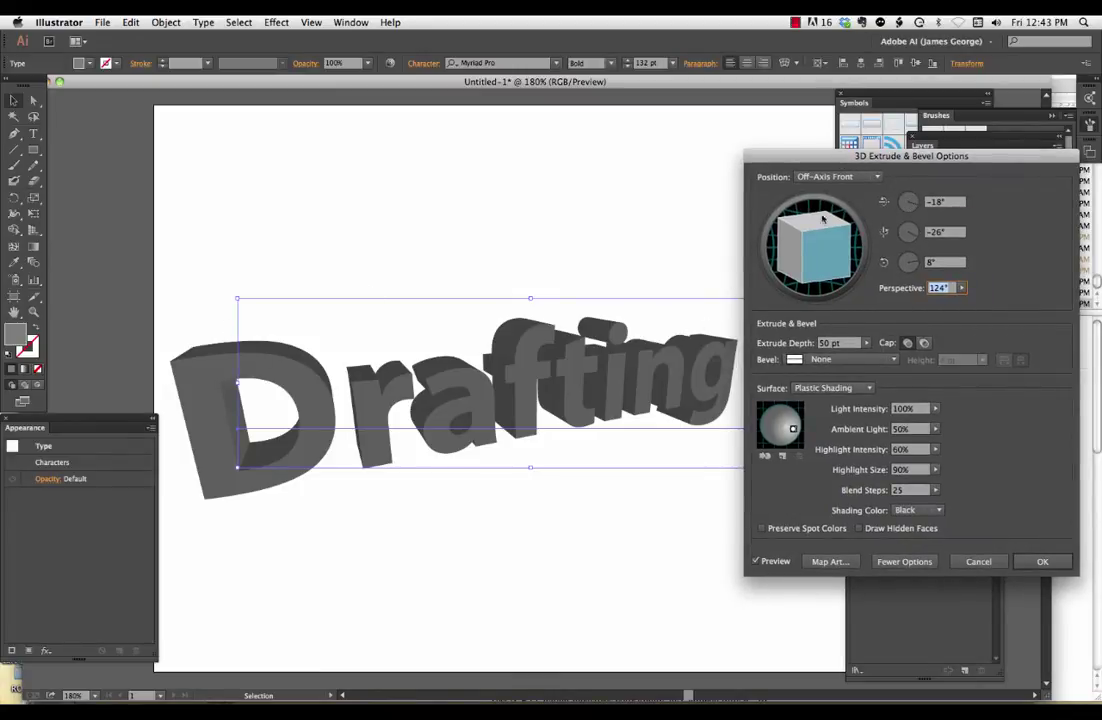
mouse_move(826, 158)
left_mouse_down()
mouse_move(905, 160)
mouse_move(841, 160)
left_mouse_up()
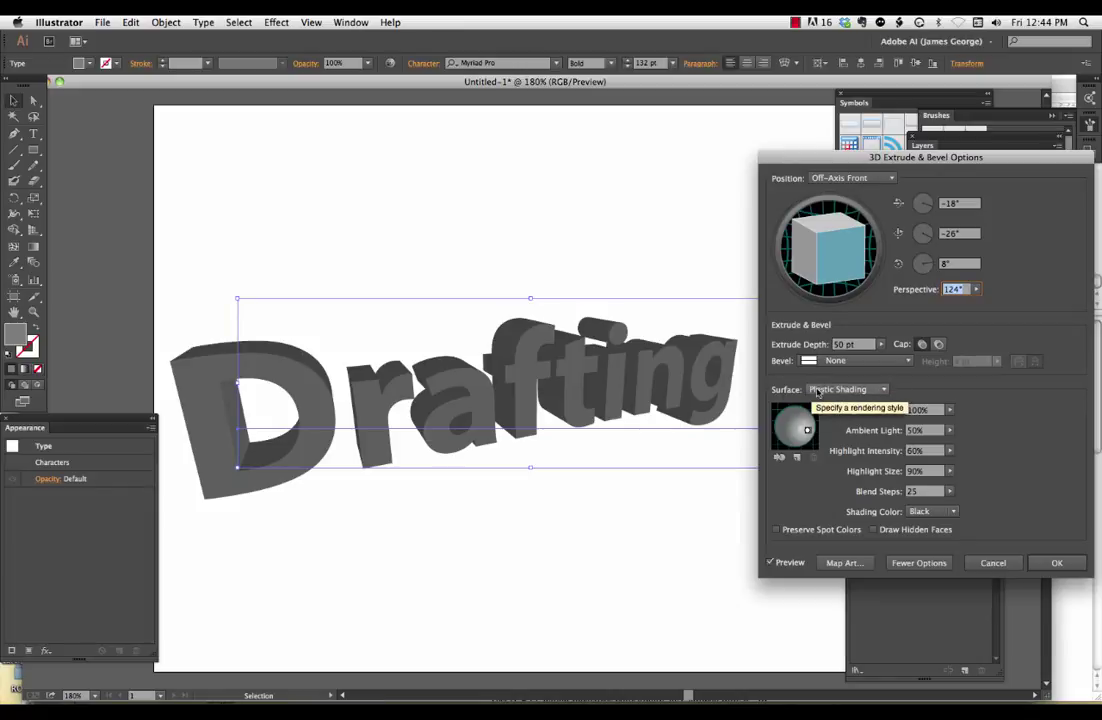
- Set the extrusion surface to Wireframe and apply the 3D Extrude & Bevel effect
left_click(869, 392)
left_click(849, 404)
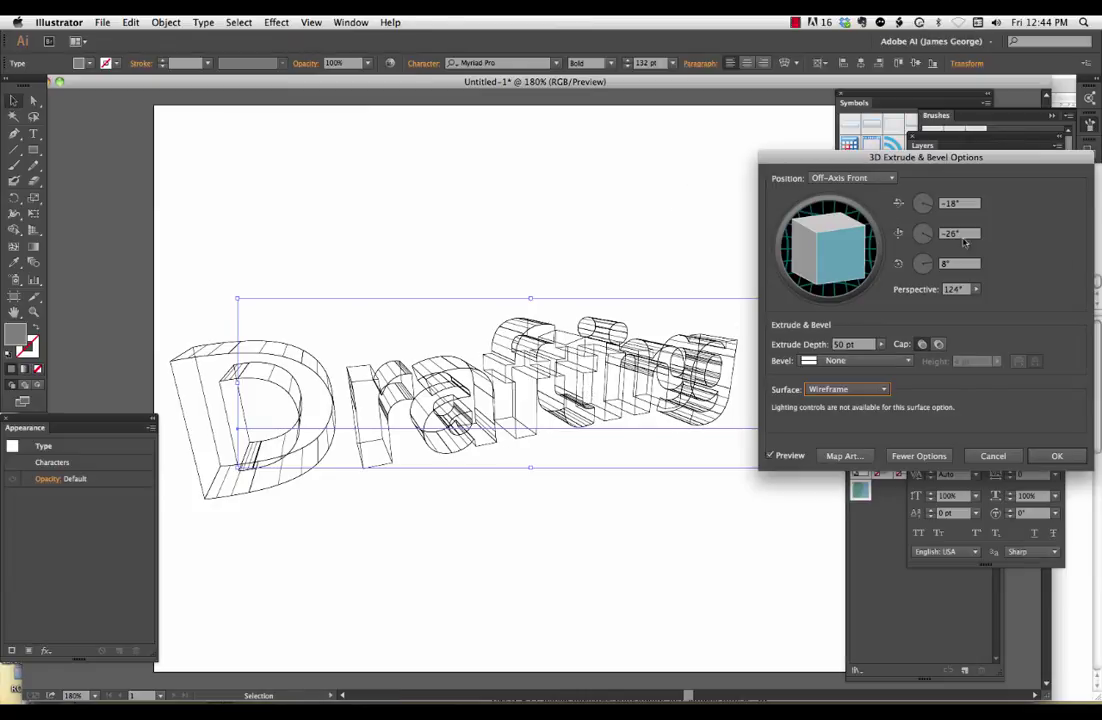
left_click_drag(977, 167, 911, 131)
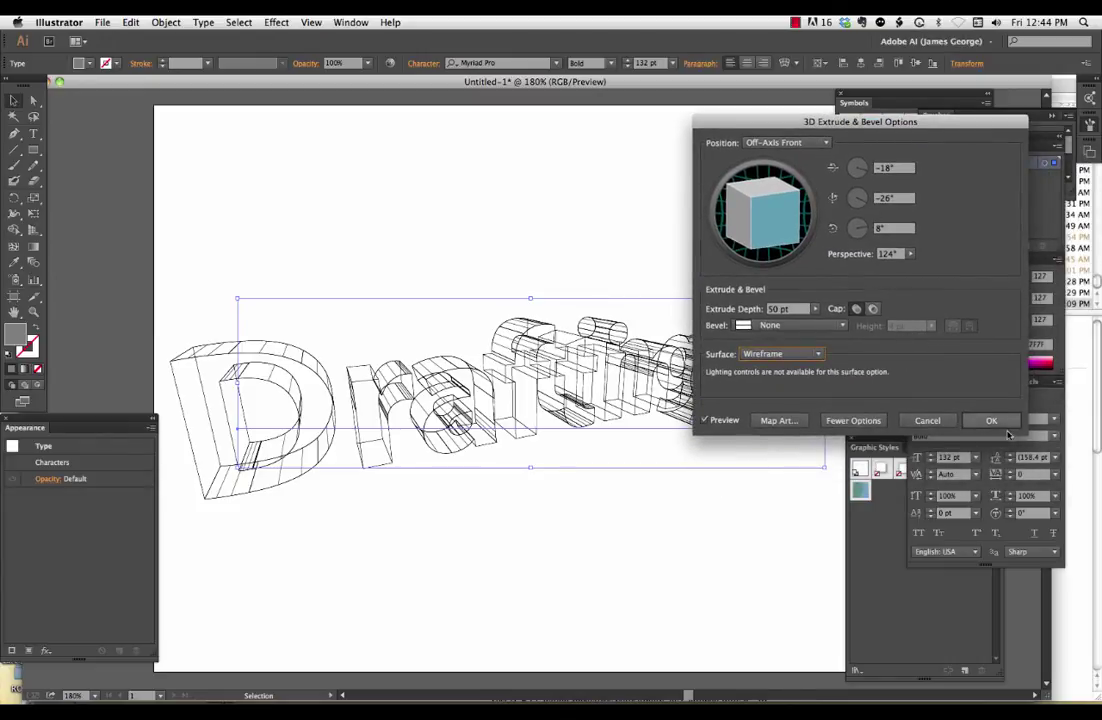
left_click(1000, 421)
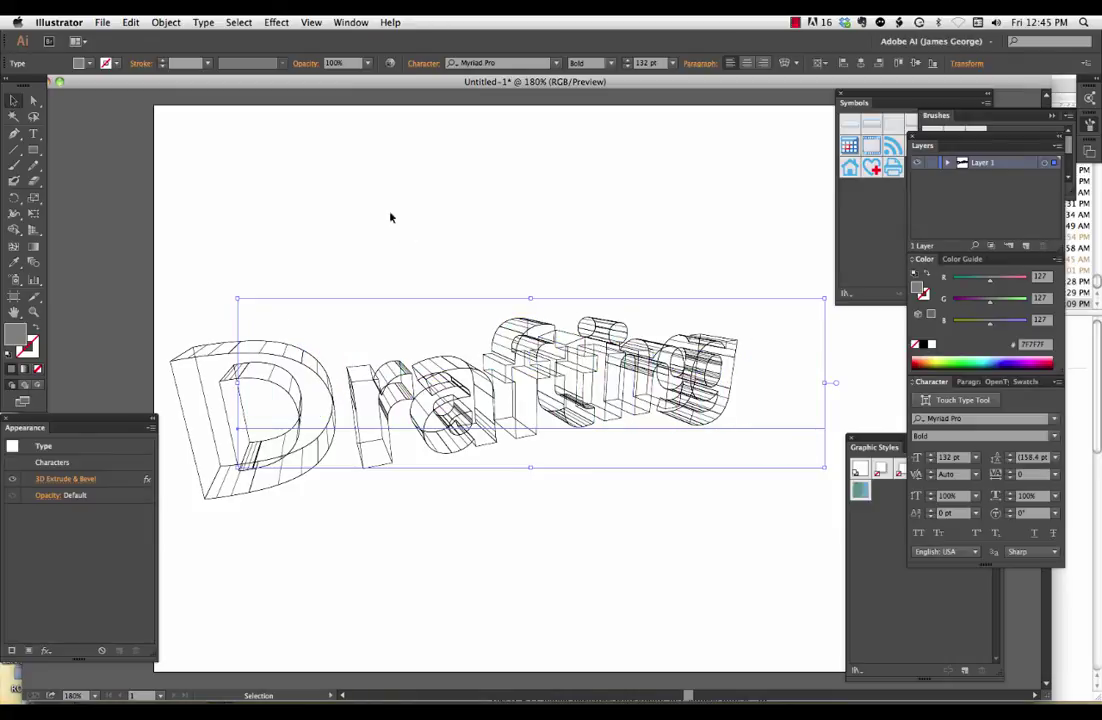
- Expand the 3D appearance into paths and give them a dark blue stroke (RGB 0/37/185)
left_click(163, 22)
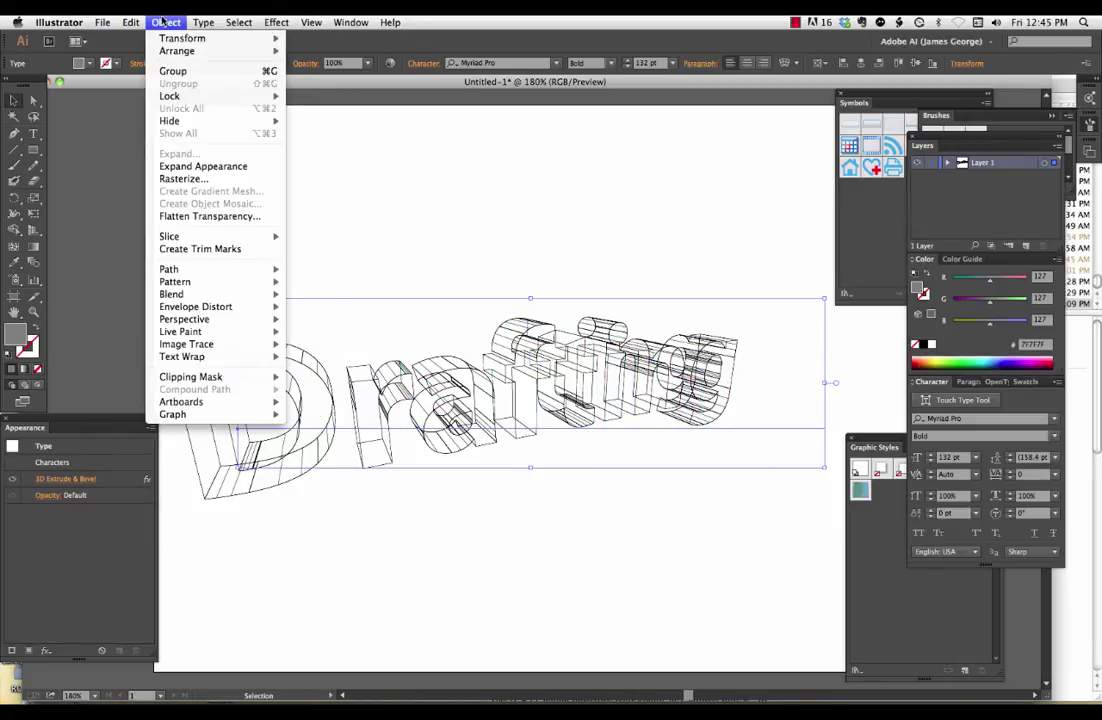
left_click(205, 167)
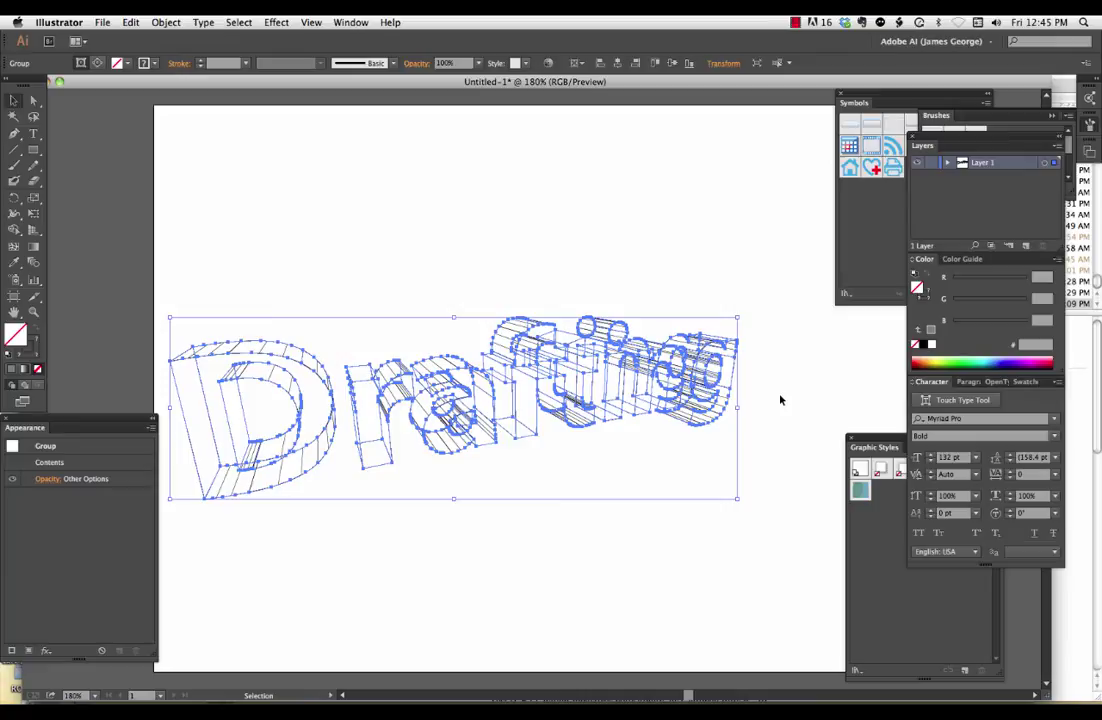
left_click(33, 356)
left_click(1004, 362)
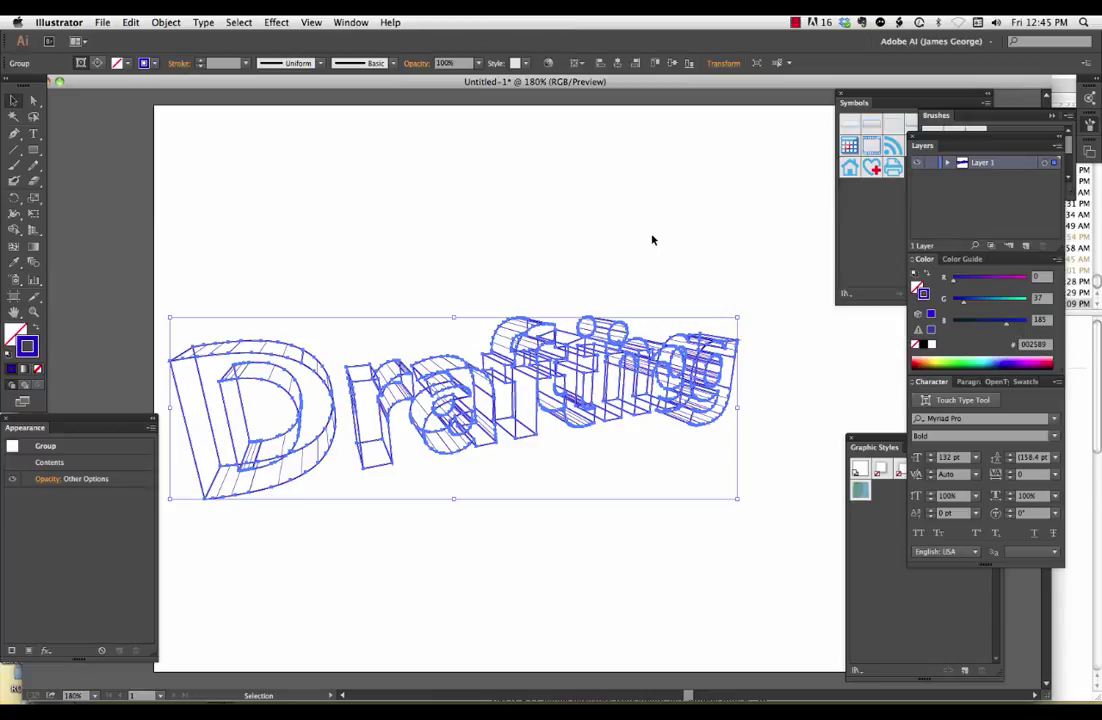
left_click(418, 190)
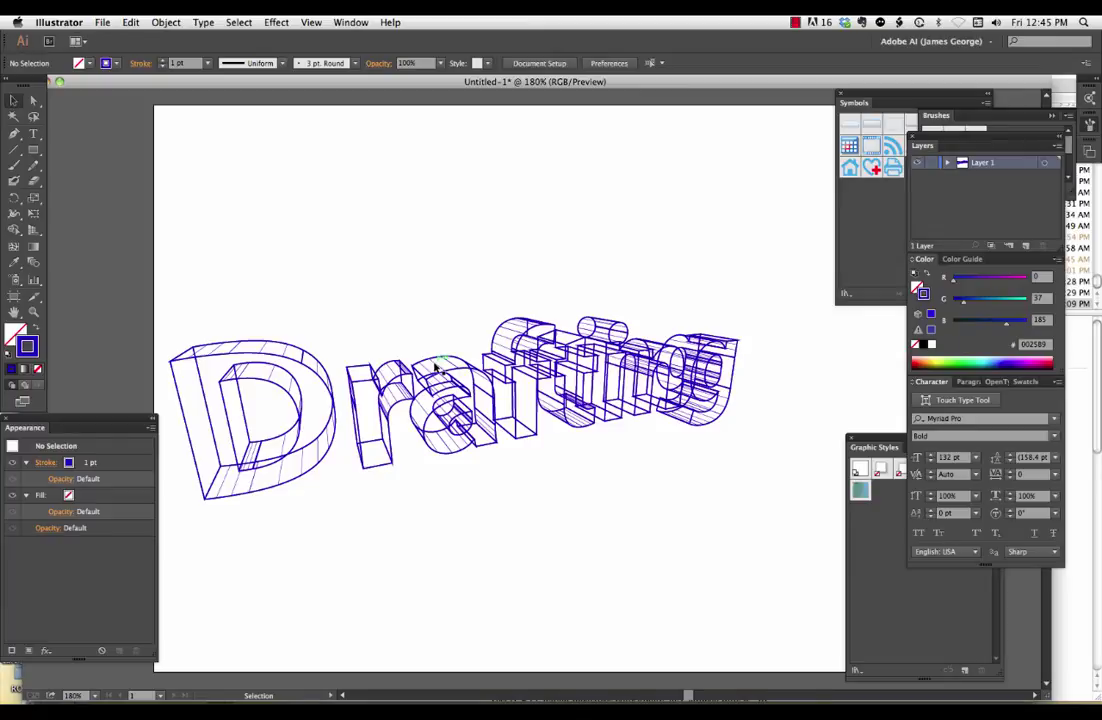
- Move the blue wireframe Drafting group further right on the artboard, then reselect it
left_click_drag(451, 376, 500, 364)
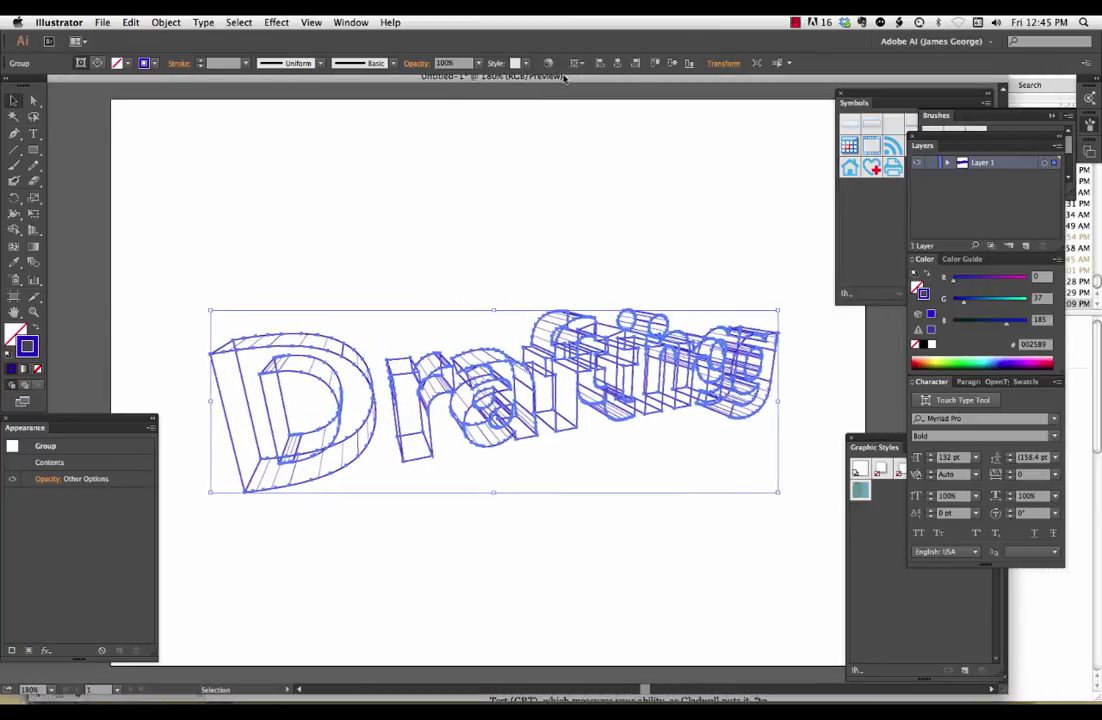
left_click(479, 272)
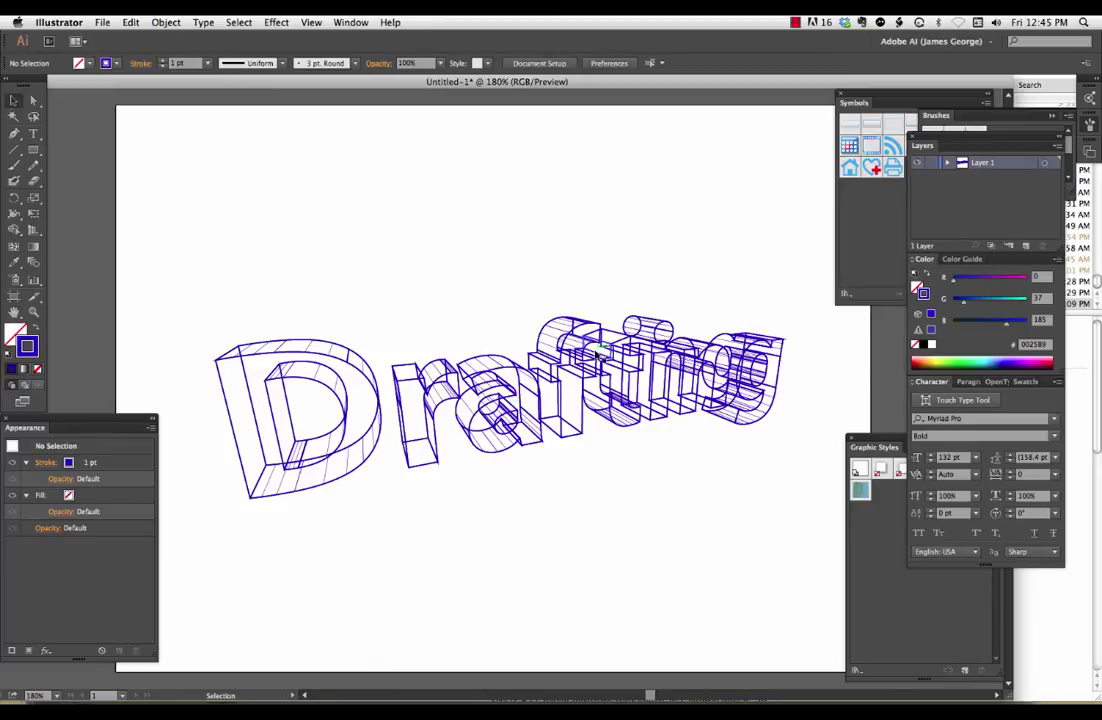
key("super+a")
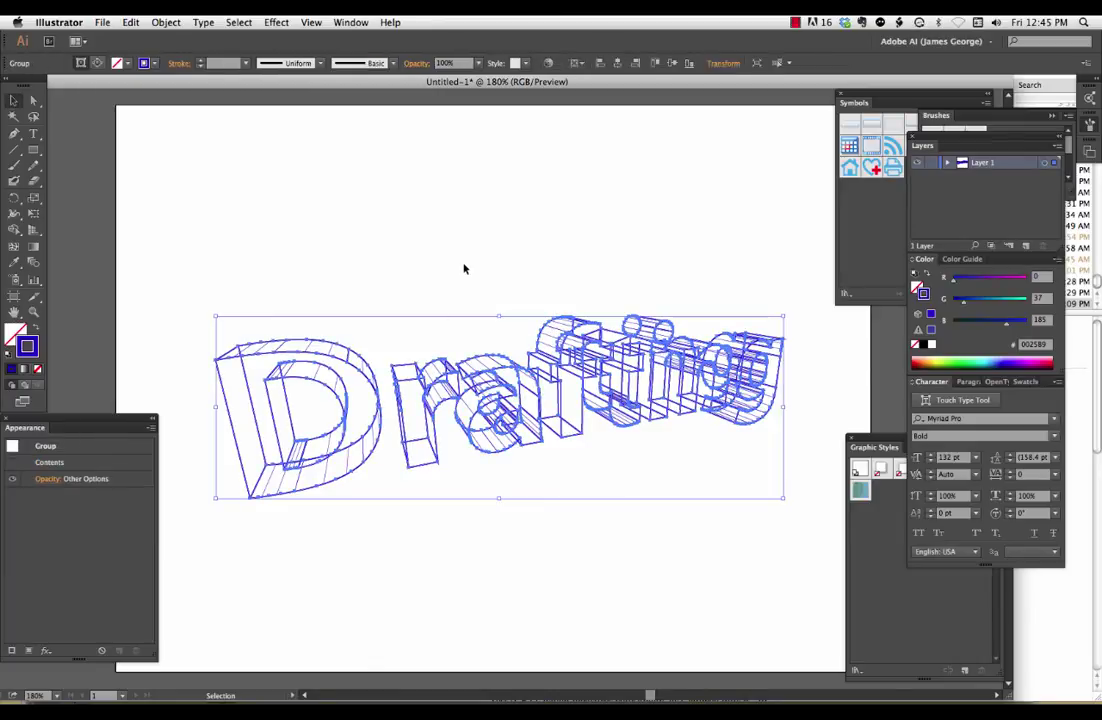
left_click(463, 268)
left_click(245, 343)
- Thin the wireframe outlines to a 0.25 pt stroke weight and deselect to check them
left_click(247, 64)
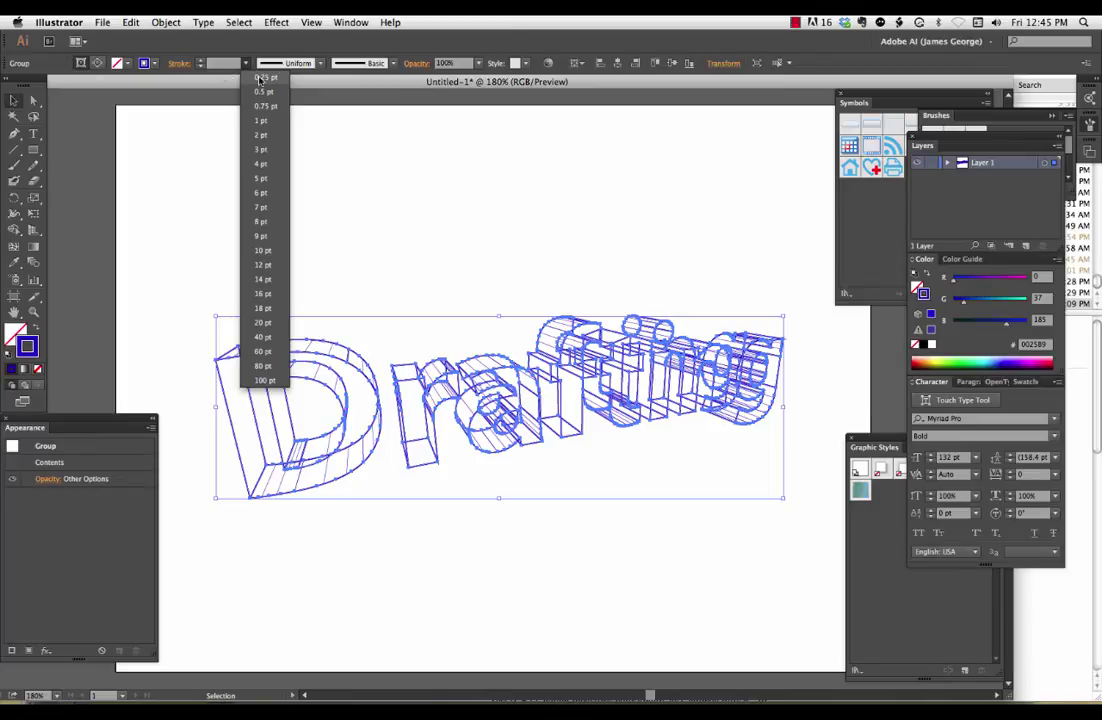
left_click(263, 78)
left_click(361, 320)
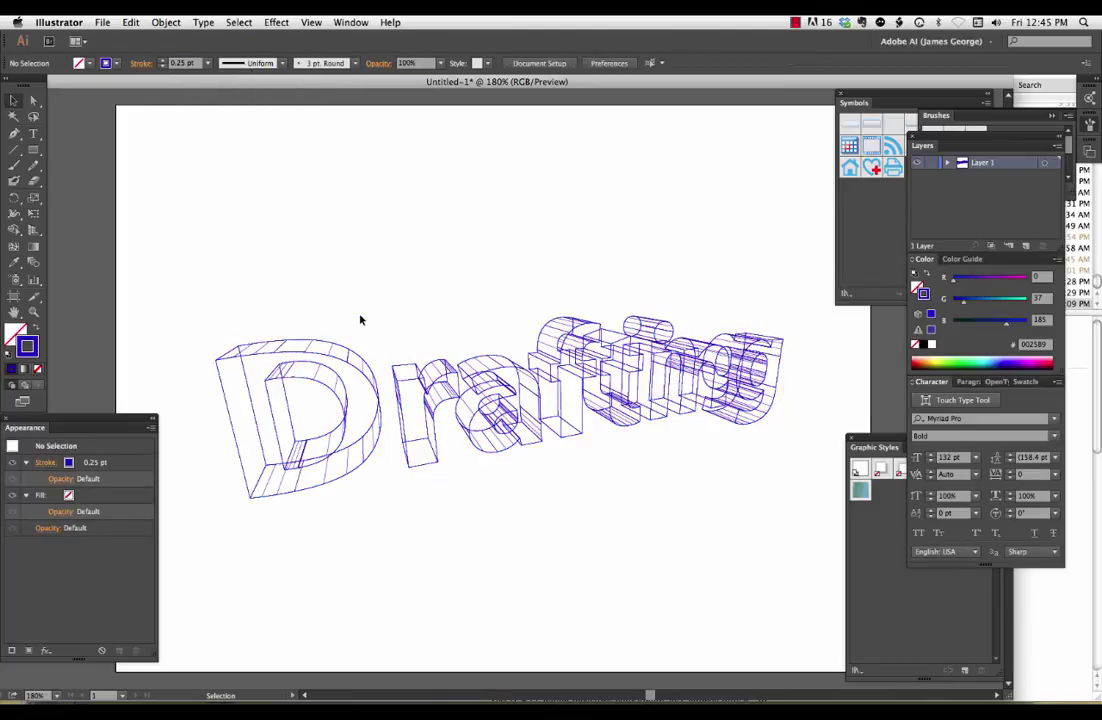